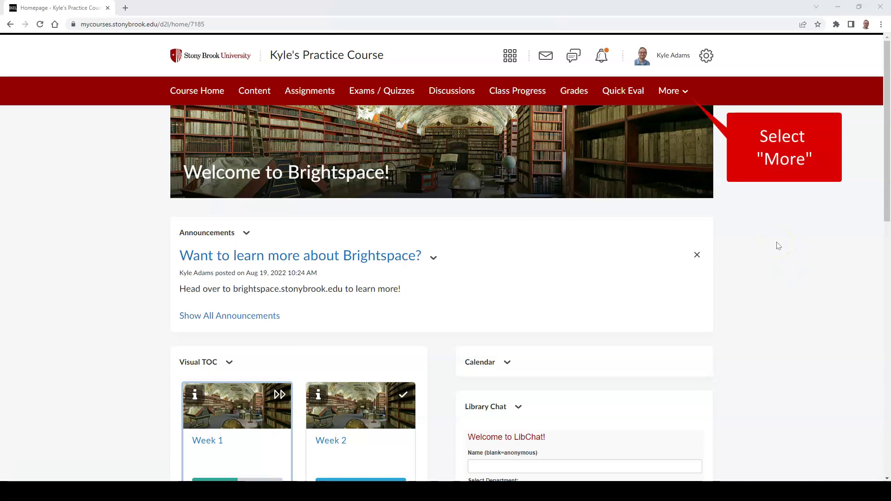
- Open the Class Progress dashboard from the course administration tools and examine the student progress indicators
{"action": "left_click", "coordinate": [676, 92]}
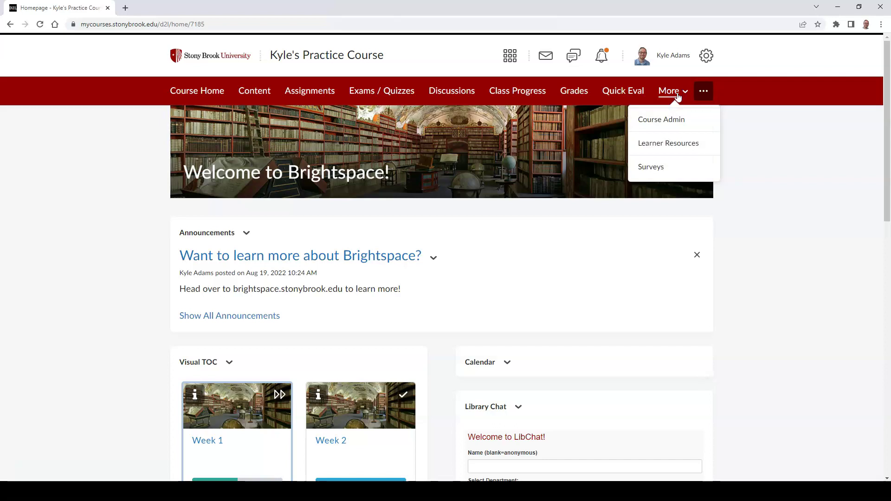
{"action": "left_click", "coordinate": [691, 118]}
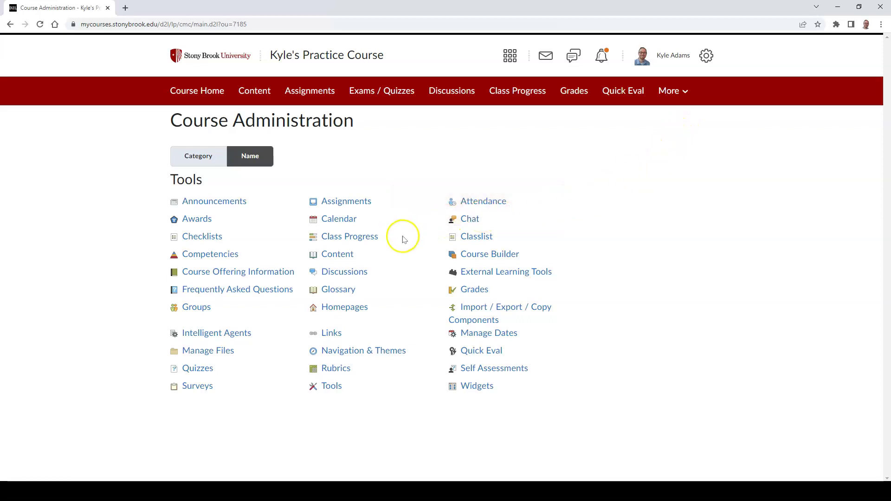
{"action": "left_click", "coordinate": [374, 237]}
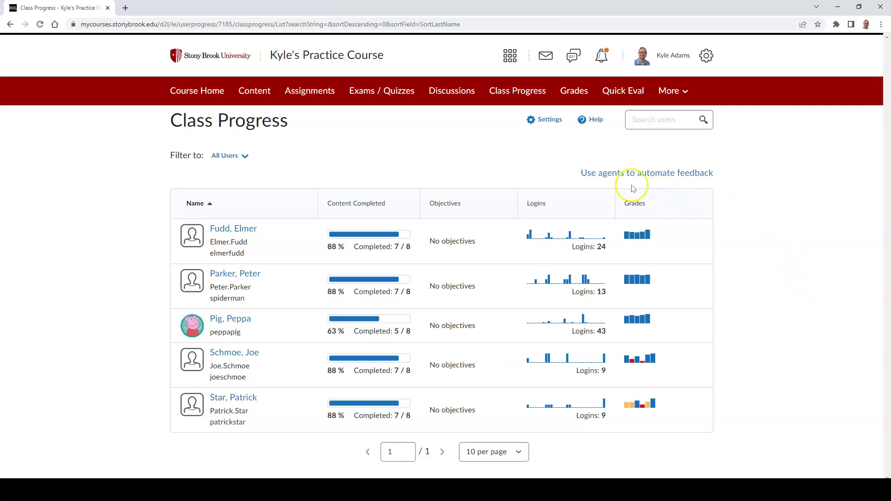
{"action": "mouse_move", "coordinate": [528, 237]}
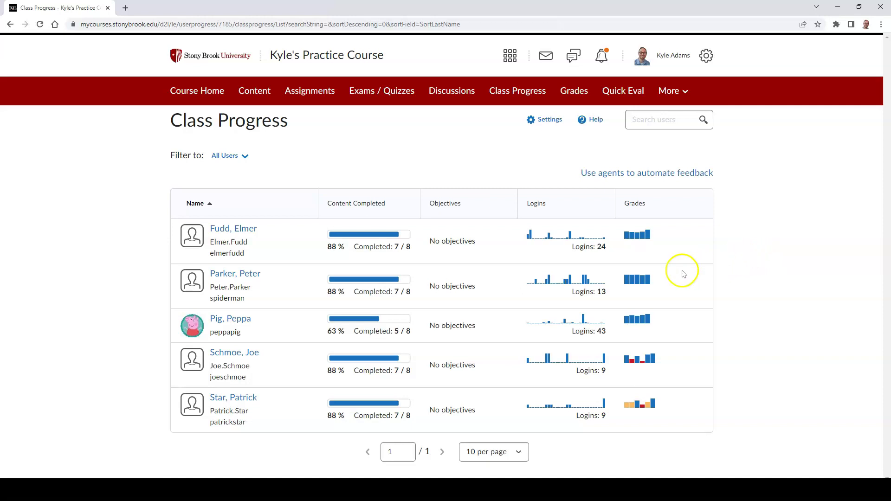
{"action": "mouse_move", "coordinate": [650, 281]}
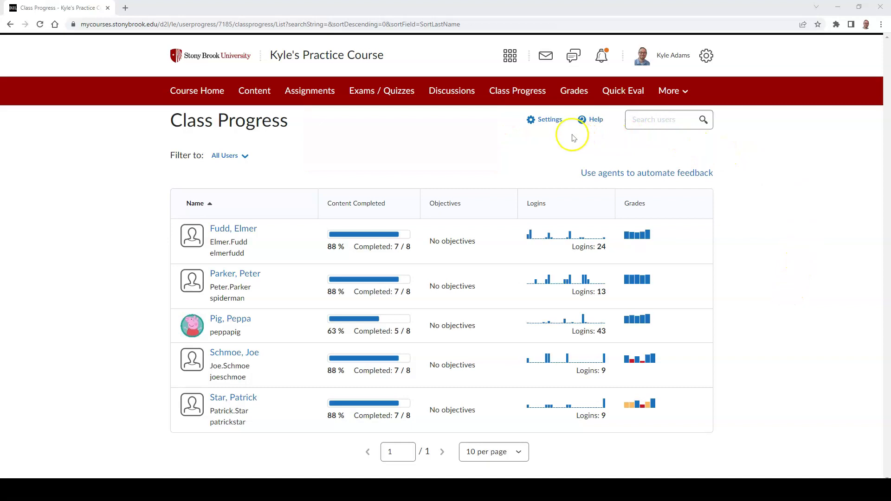
- In the Class Progress settings, replace the Objectives Completion Summary indicator with Quiz Performance Summary and save the change
{"action": "left_click", "coordinate": [546, 125]}
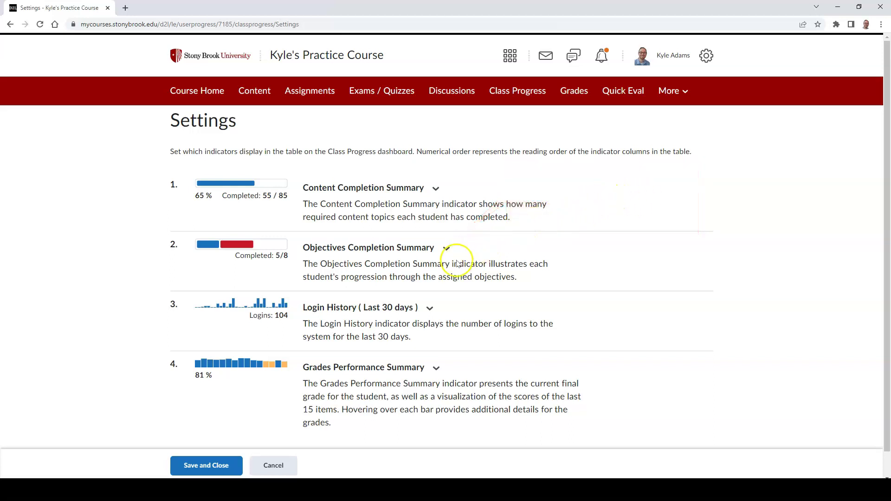
{"action": "left_click", "coordinate": [441, 251]}
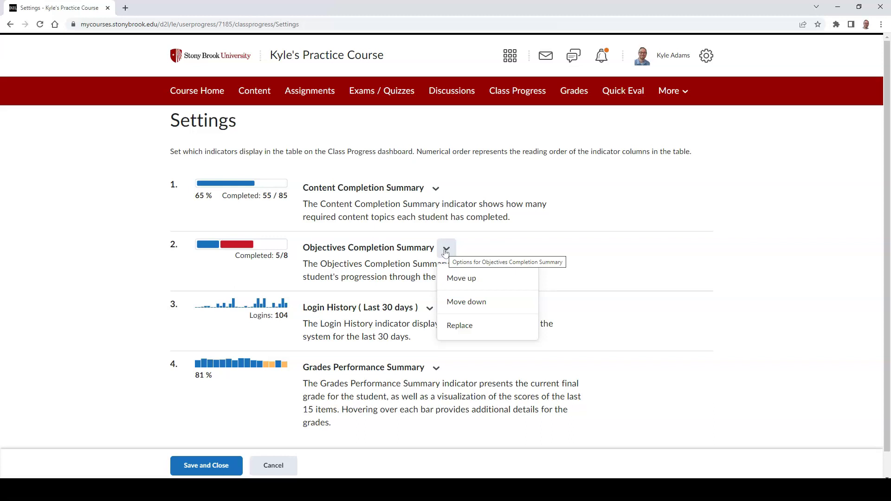
{"action": "left_click", "coordinate": [486, 325]}
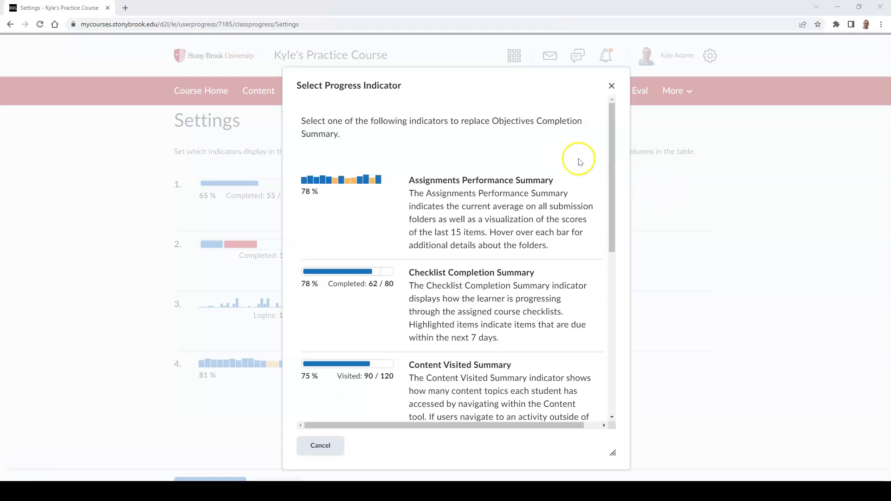
{"action": "mouse_move", "coordinate": [379, 182]}
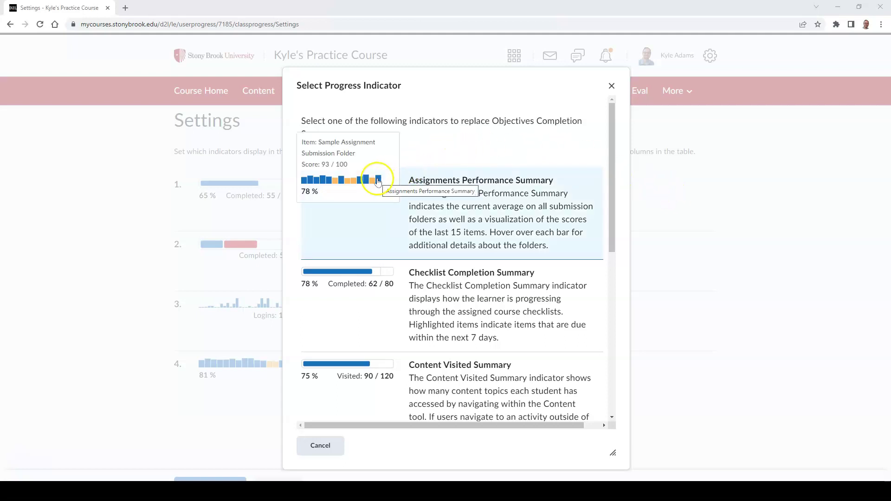
{"action": "mouse_move", "coordinate": [349, 184]}
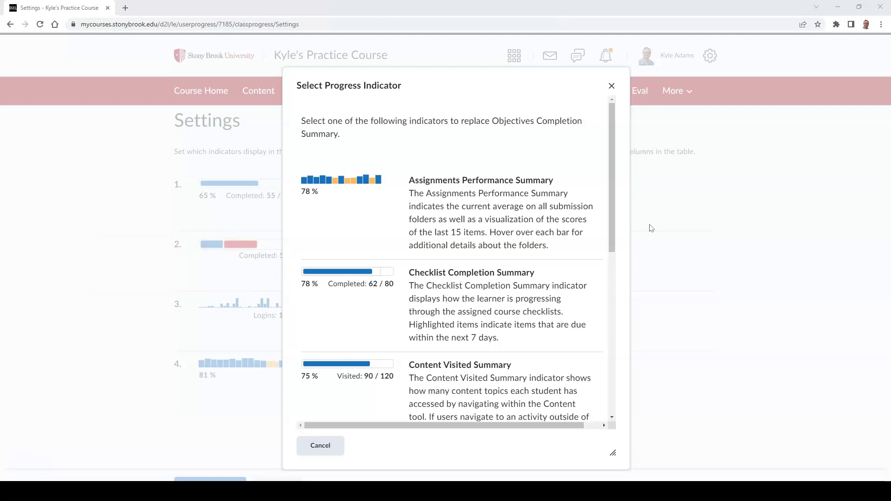
{"action": "left_click_drag", "start_coordinate": [611, 205], "coordinate": [600, 316]}
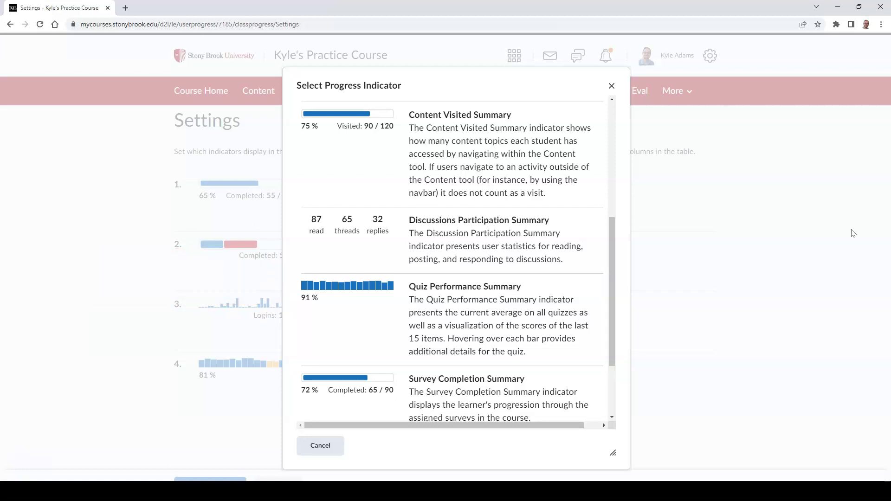
{"action": "mouse_move", "coordinate": [385, 288]}
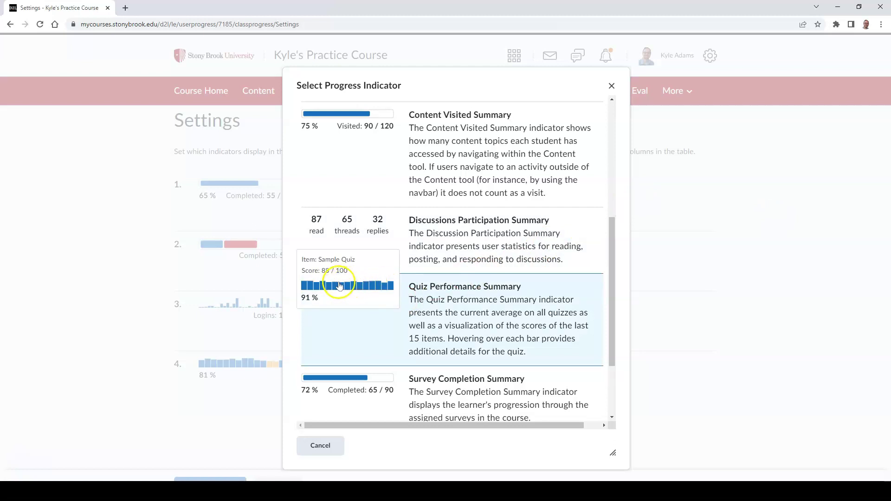
{"action": "scroll", "coordinate": [324, 284], "scroll_direction": "down", "scroll_amount": 2}
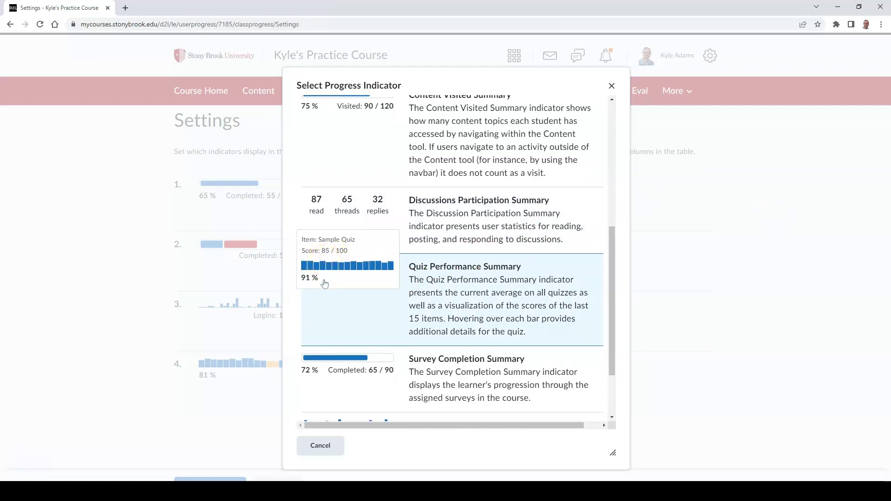
{"action": "scroll", "coordinate": [325, 284], "scroll_direction": "down", "scroll_amount": 2}
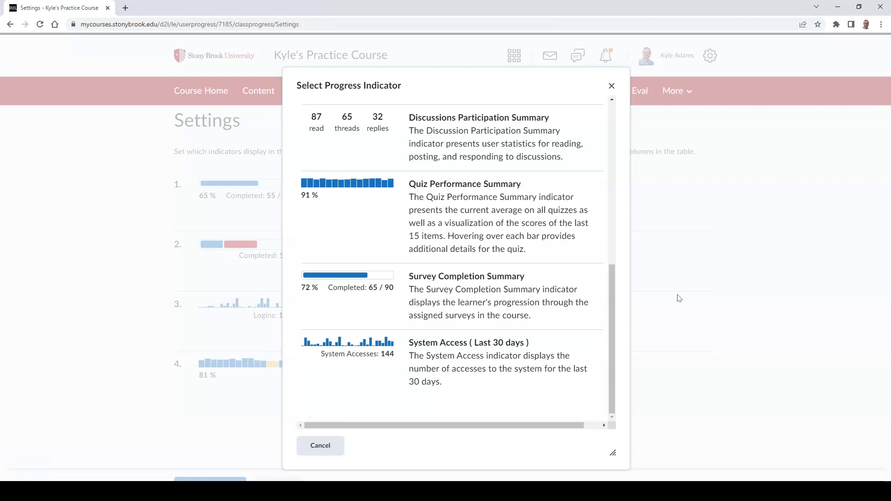
{"action": "left_click", "coordinate": [579, 220]}
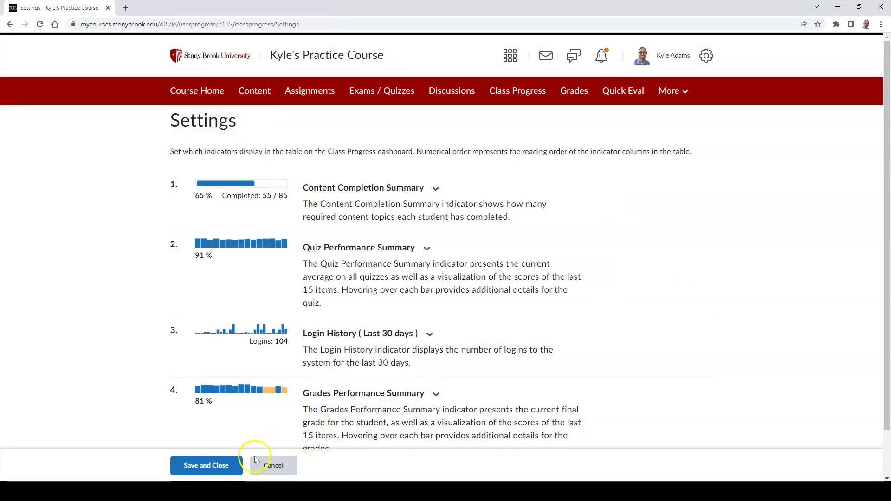
{"action": "left_click", "coordinate": [232, 466]}
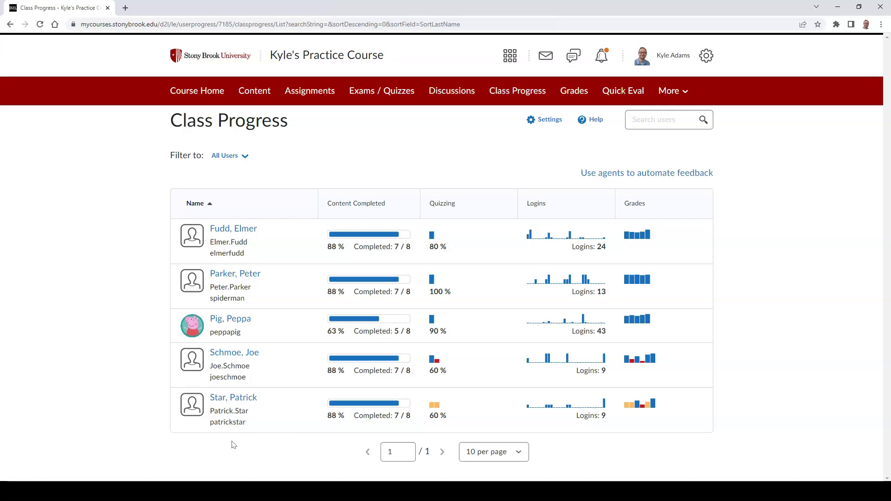
- Open the individual progress page of the second student listed, showing the Summary view
{"action": "left_click", "coordinate": [809, 260]}
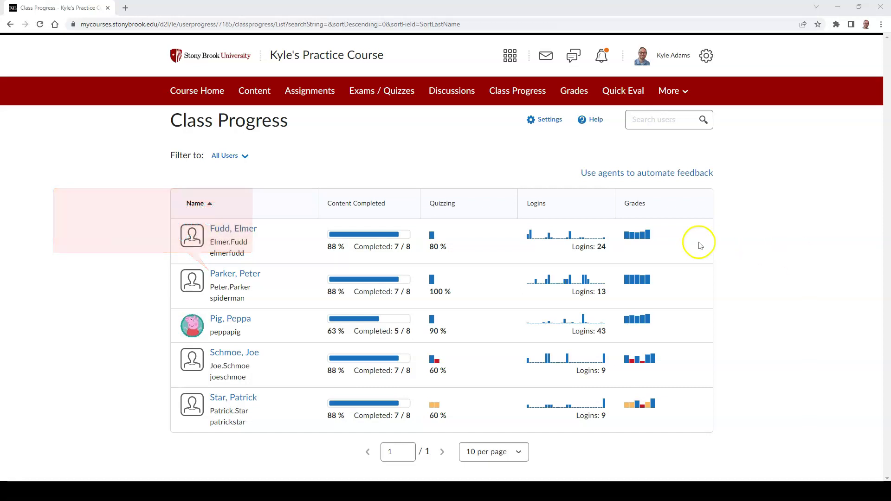
{"action": "left_click", "coordinate": [250, 274]}
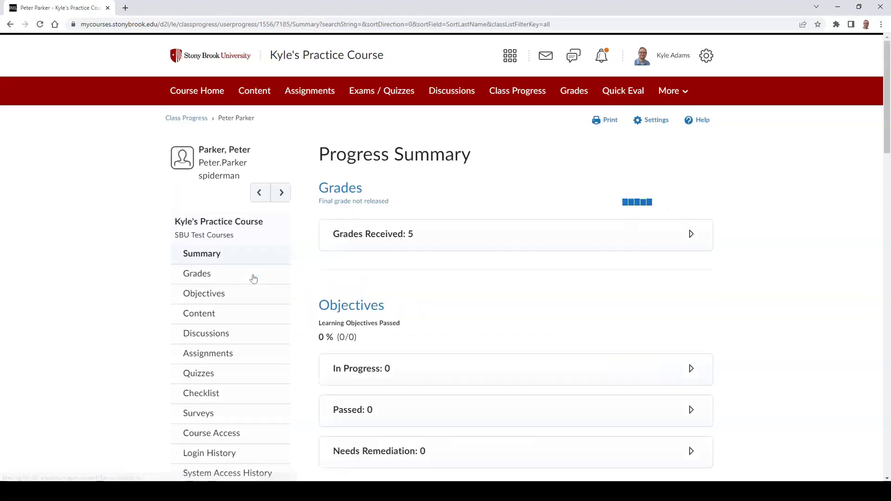
{"action": "left_click", "coordinate": [296, 276]}
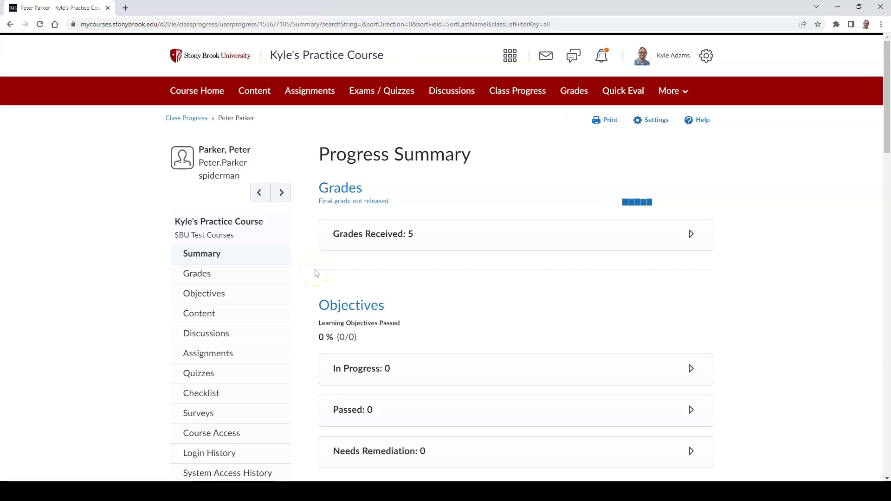
{"action": "left_click", "coordinate": [303, 258]}
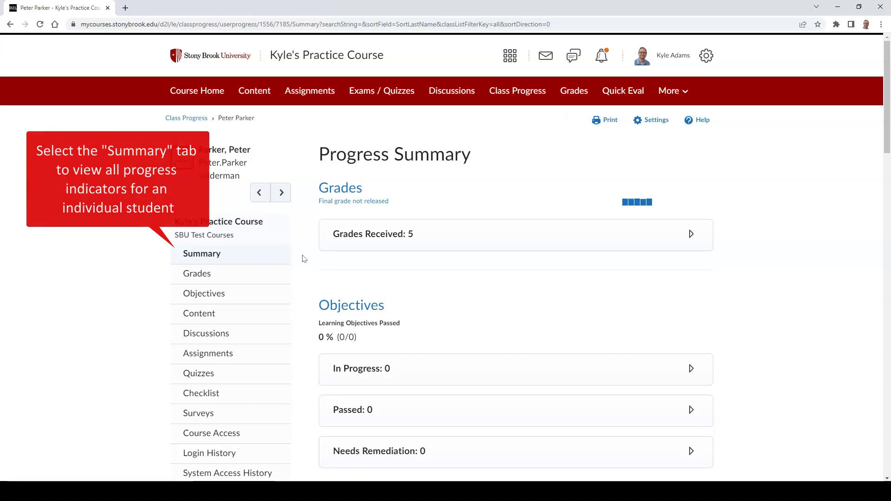
- Examine all progress indicators in the student's Progress Summary, including content, discussions, assignments, quizzes, checklist and surveys
{"action": "scroll", "coordinate": [304, 258], "scroll_direction": "down", "scroll_amount": 1}
{"action": "scroll", "coordinate": [303, 258], "scroll_direction": "down", "scroll_amount": 2}
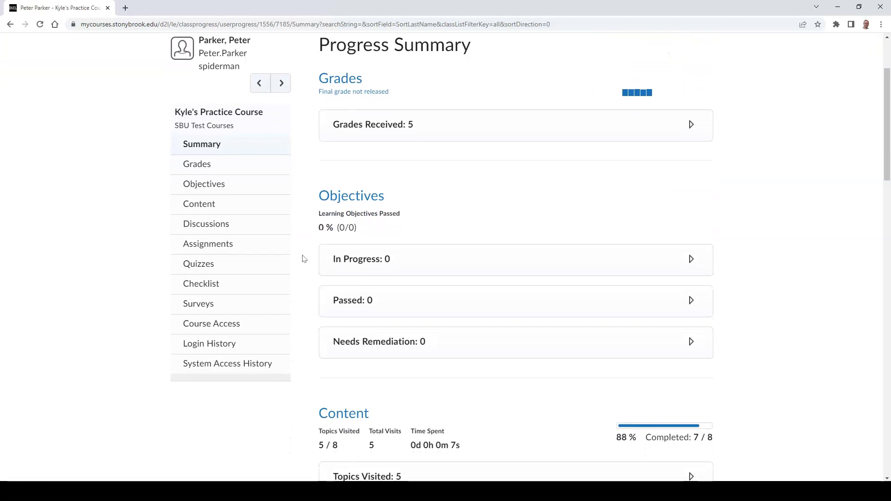
{"action": "scroll", "coordinate": [304, 259], "scroll_direction": "down", "scroll_amount": 3}
{"action": "scroll", "coordinate": [304, 259], "scroll_direction": "down", "scroll_amount": 4}
{"action": "scroll", "coordinate": [304, 259], "scroll_direction": "down", "scroll_amount": 9}
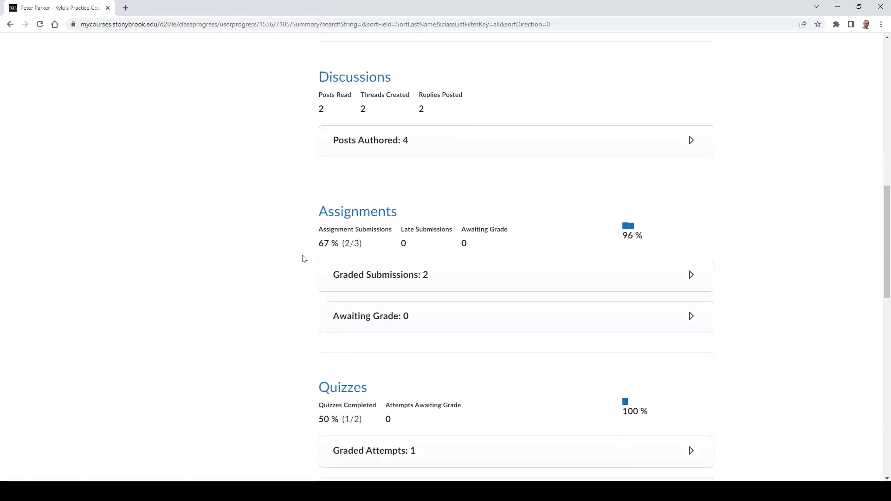
{"action": "scroll", "coordinate": [303, 258], "scroll_direction": "down", "scroll_amount": 6}
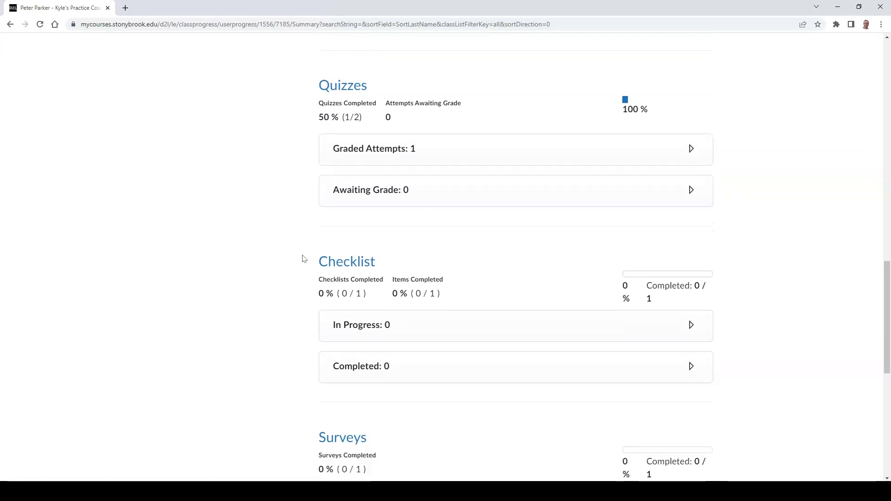
{"action": "scroll", "coordinate": [304, 258], "scroll_direction": "up", "scroll_amount": 4}
{"action": "scroll", "coordinate": [303, 258], "scroll_direction": "up", "scroll_amount": 15}
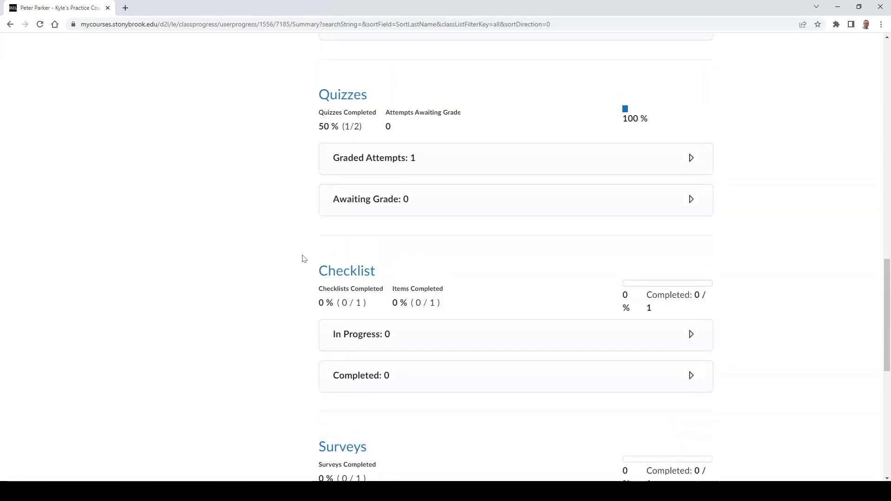
{"action": "scroll", "coordinate": [304, 258], "scroll_direction": "up", "scroll_amount": 5}
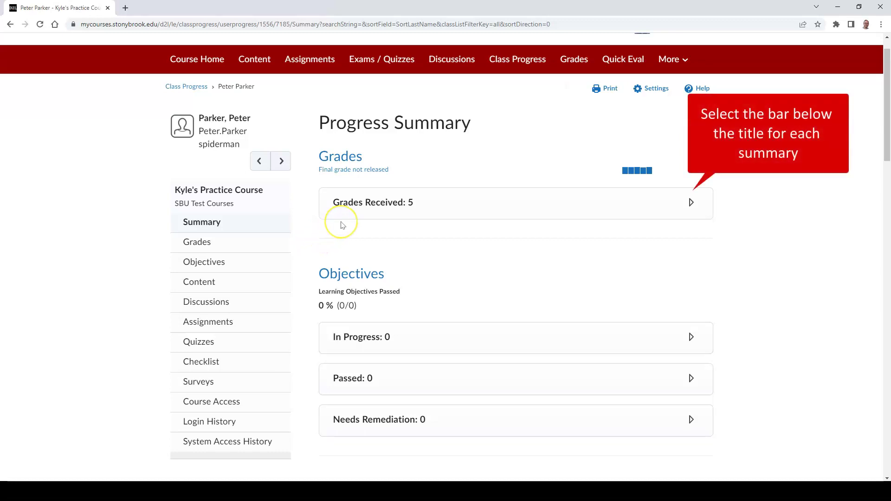
- Expand the received grades in the student's Grades summary and review the individual graded items
{"action": "left_click", "coordinate": [369, 202]}
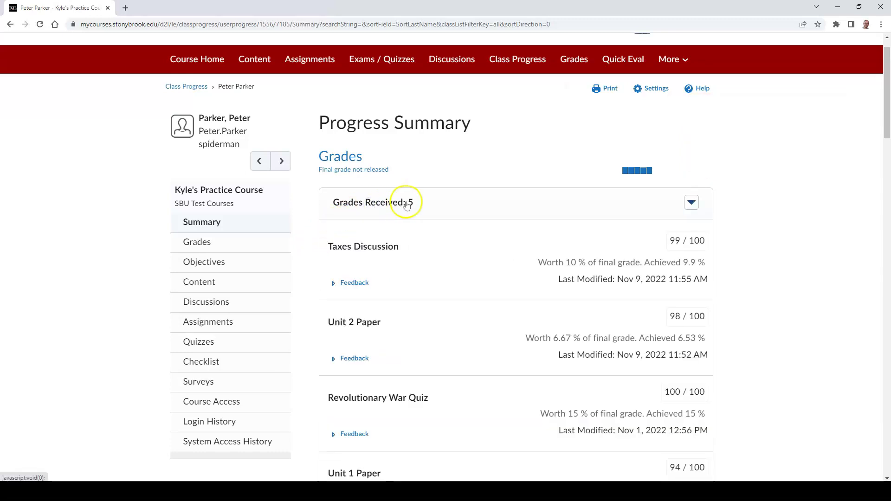
{"action": "scroll", "coordinate": [404, 205], "scroll_direction": "down", "scroll_amount": 1}
{"action": "scroll", "coordinate": [459, 212], "scroll_direction": "down", "scroll_amount": 1}
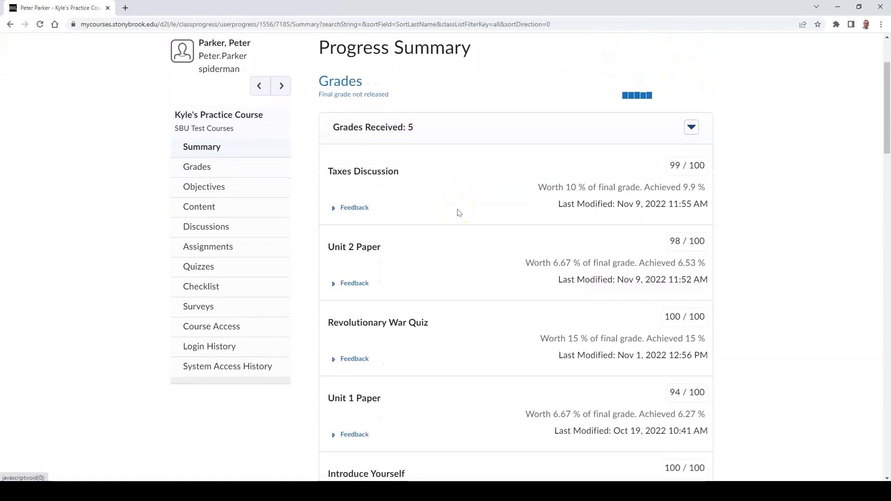
{"action": "scroll", "coordinate": [458, 212], "scroll_direction": "down", "scroll_amount": 3}
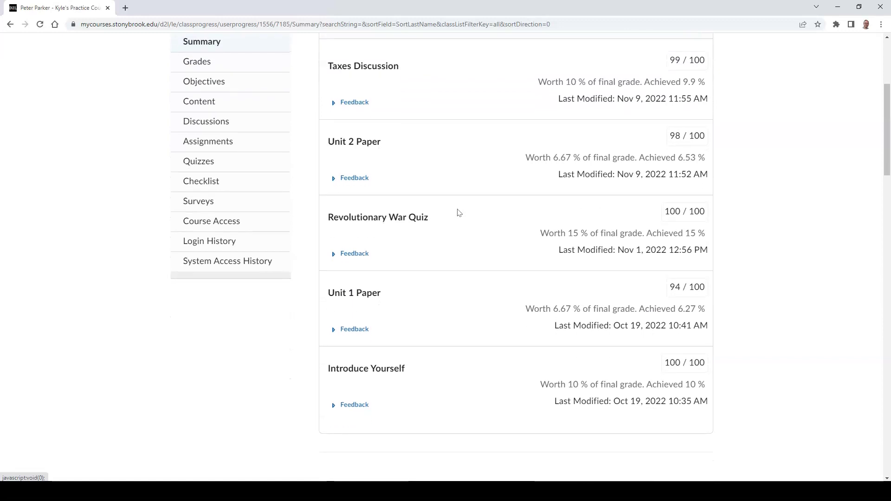
{"action": "scroll", "coordinate": [459, 212], "scroll_direction": "up", "scroll_amount": 3}
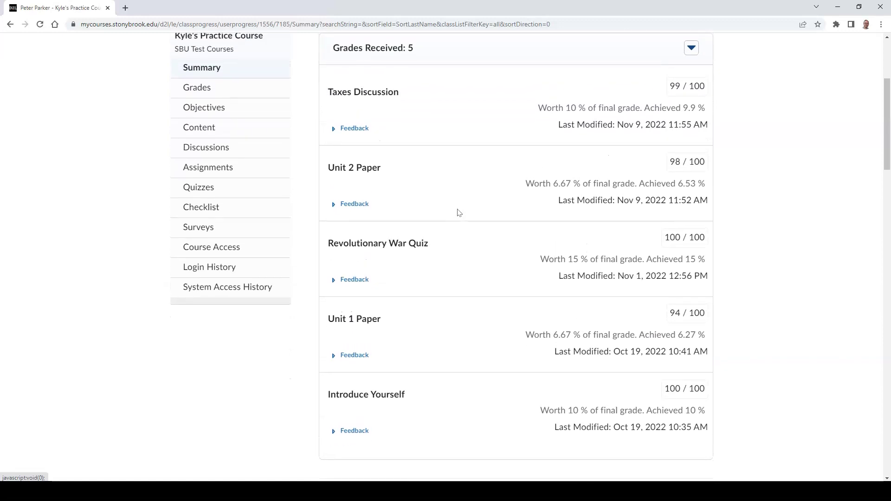
{"action": "scroll", "coordinate": [459, 212], "scroll_direction": "up", "scroll_amount": 2}
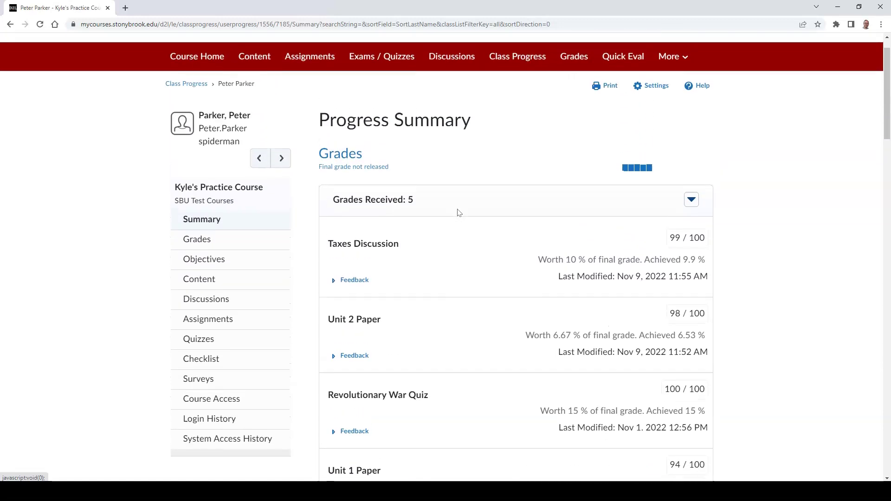